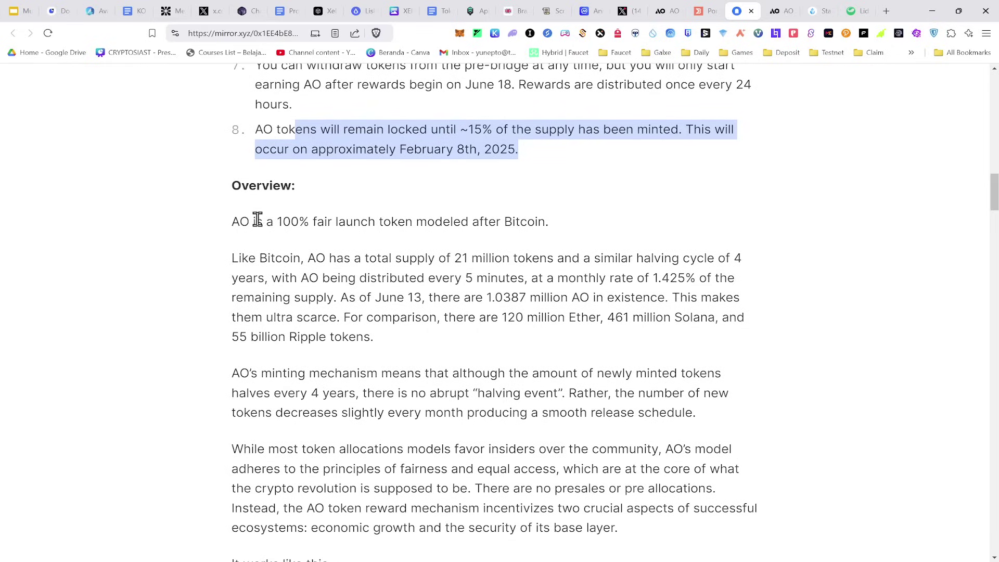
# Examine the AO article's overview for the fair launch, token supply, halving schedule, minting allocation and ecosystem funding
pyautogui.moveTo(234, 229); pyautogui.dragTo(582, 242)
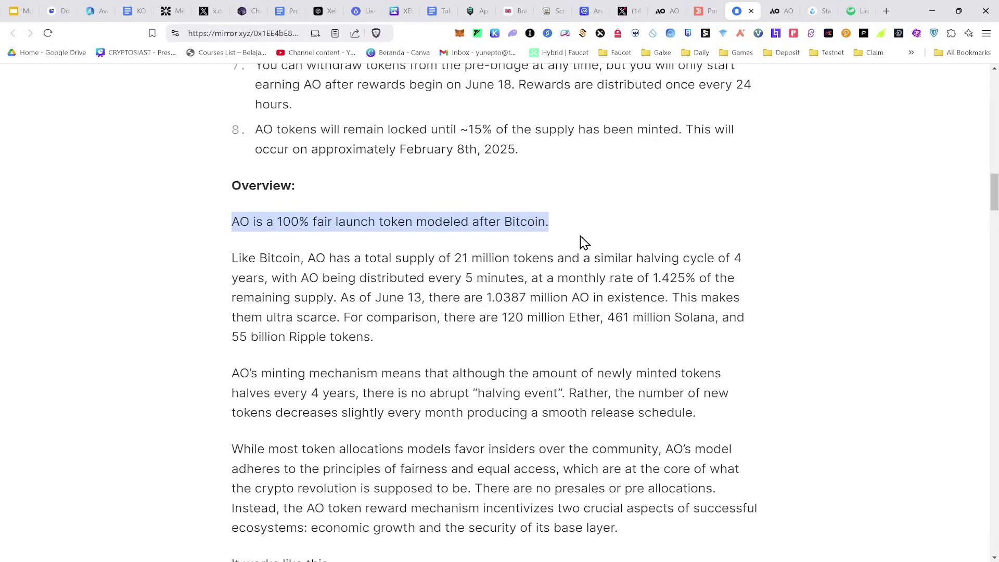
pyautogui.moveTo(583, 242); pyautogui.dragTo(757, 275)
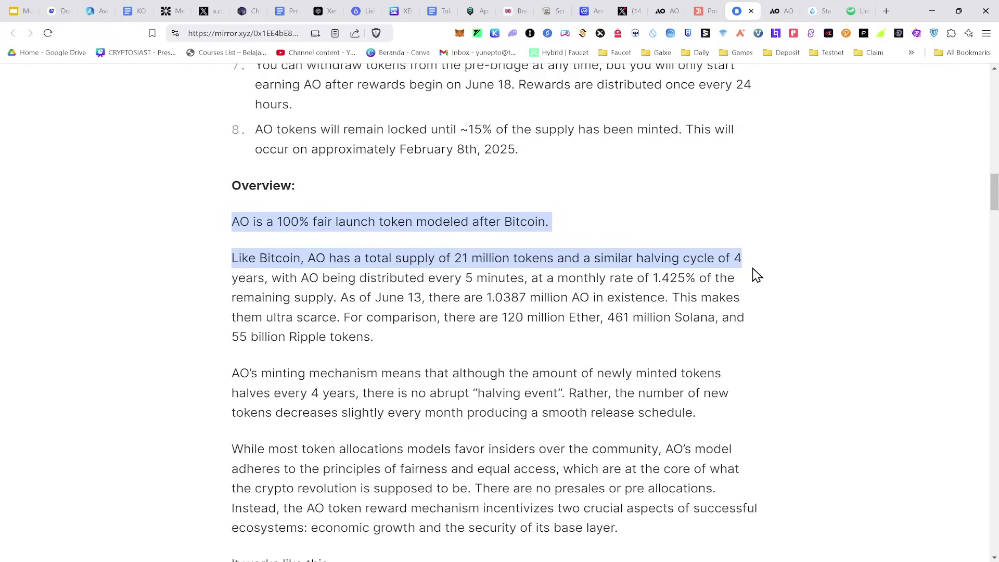
pyautogui.moveTo(757, 275); pyautogui.dragTo(744, 293)
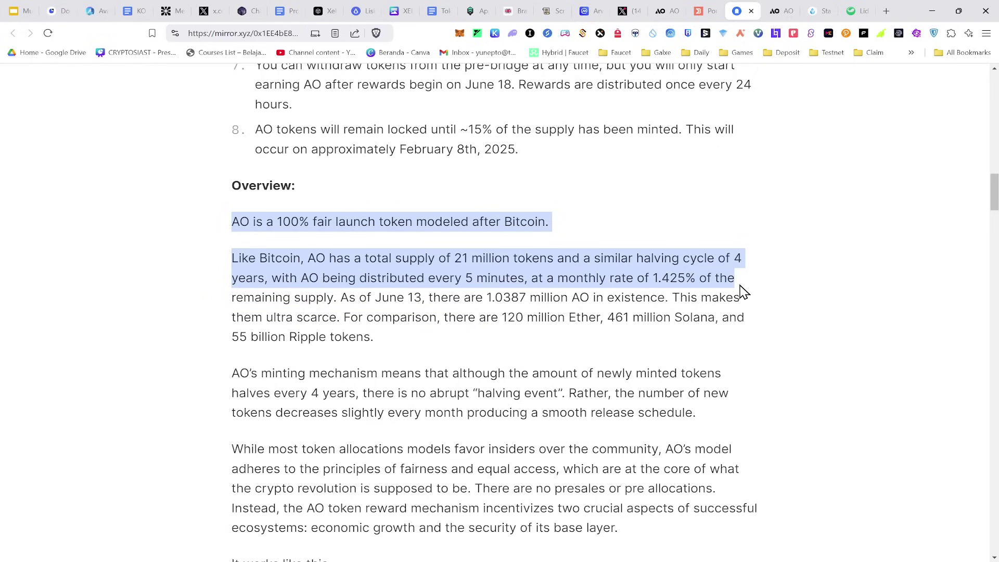
pyautogui.moveTo(744, 293); pyautogui.dragTo(448, 297)
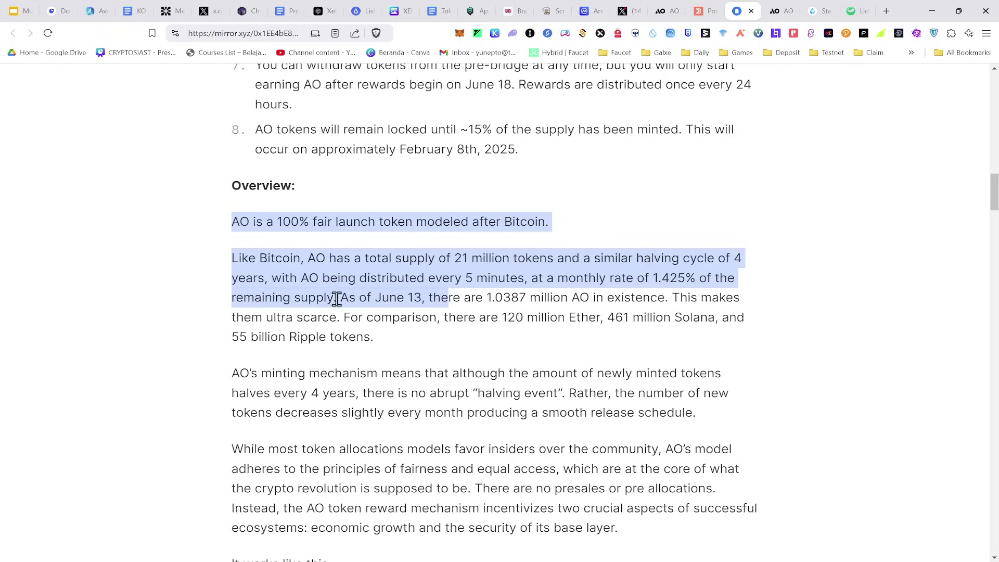
pyautogui.click(495, 298)
pyautogui.moveTo(441, 297); pyautogui.dragTo(740, 290)
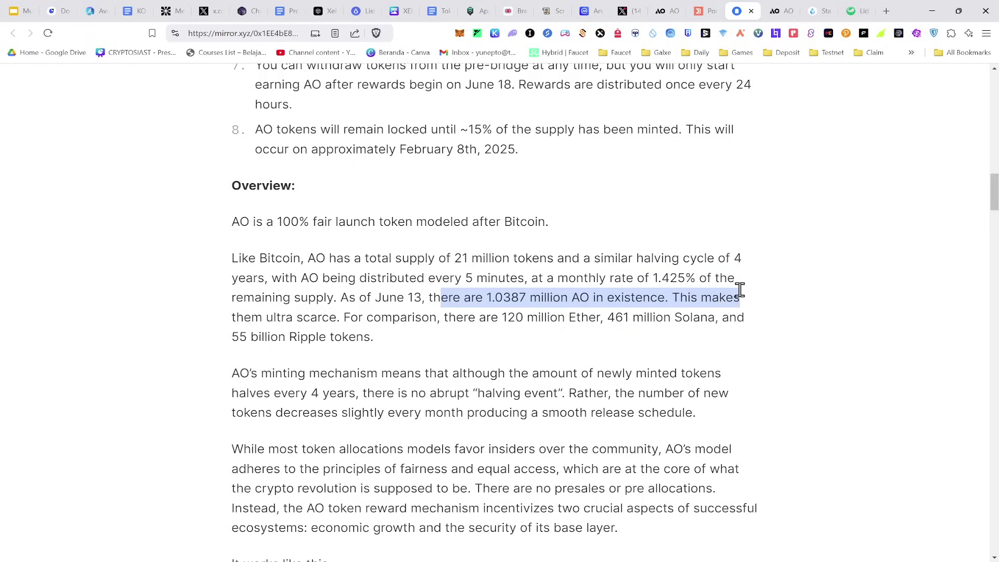
pyautogui.click(468, 297)
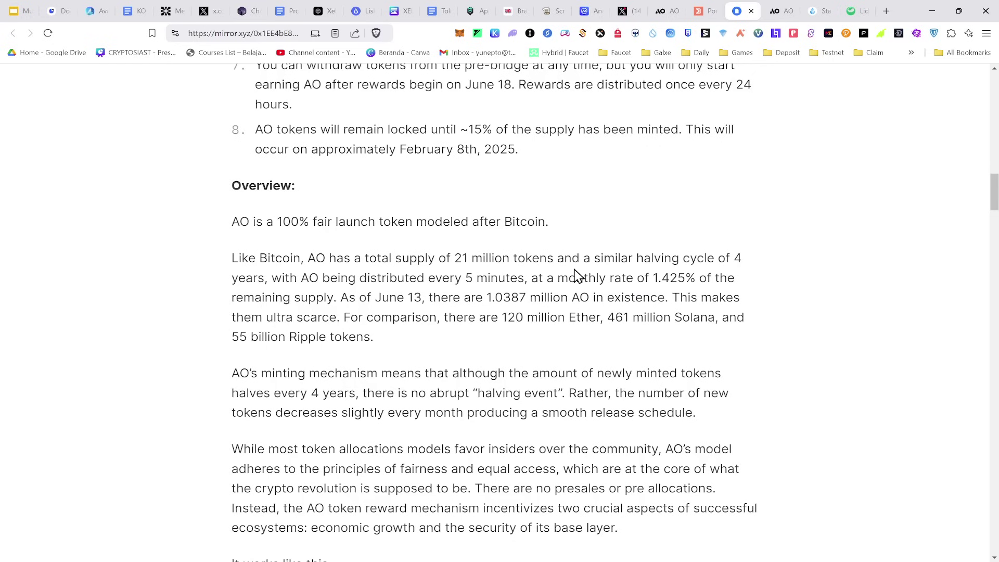
pyautogui.scroll(-5, 577, 260)
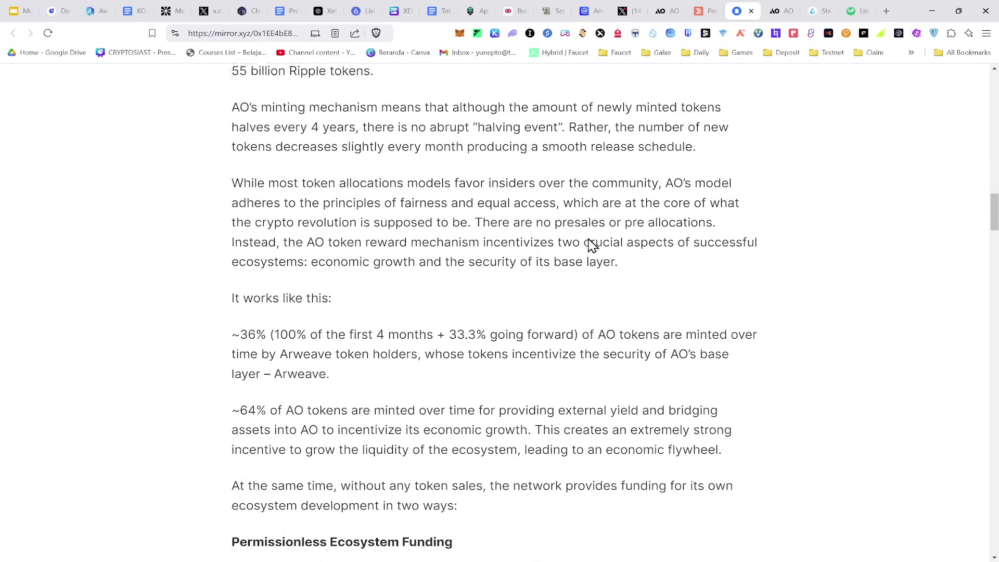
pyautogui.scroll(-8, 702, 281)
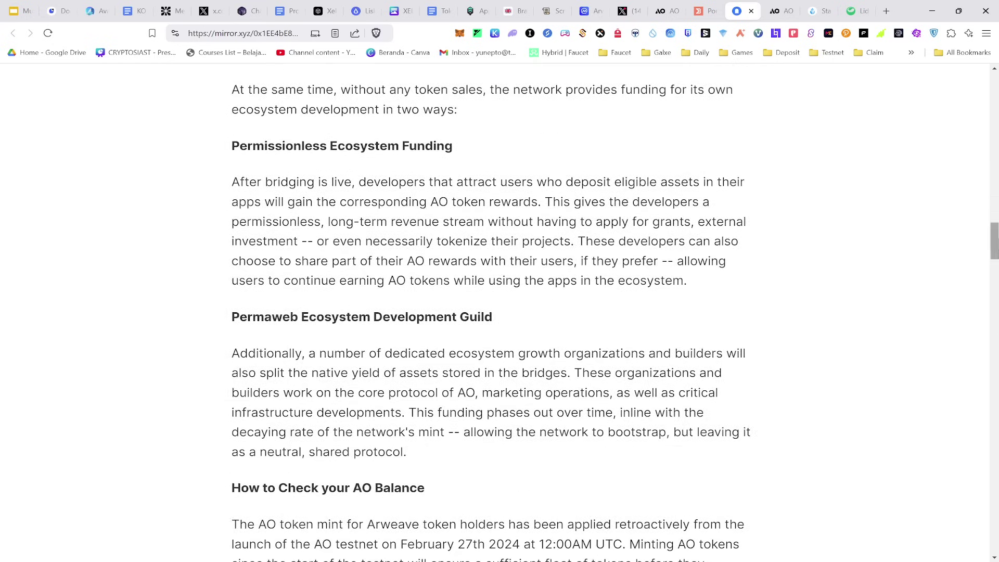
pyautogui.moveTo(993, 240); pyautogui.dragTo(994, 91)
# Switch to the AO mint dashboard and connect an Arweave wallet using Arweave.app
pyautogui.click(778, 11)
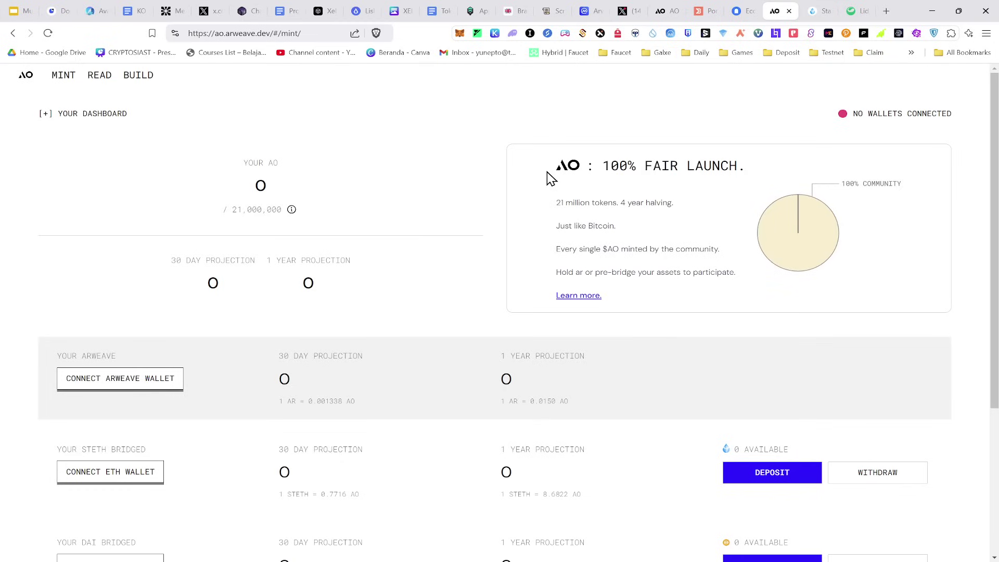
pyautogui.scroll(-1, 411, 177)
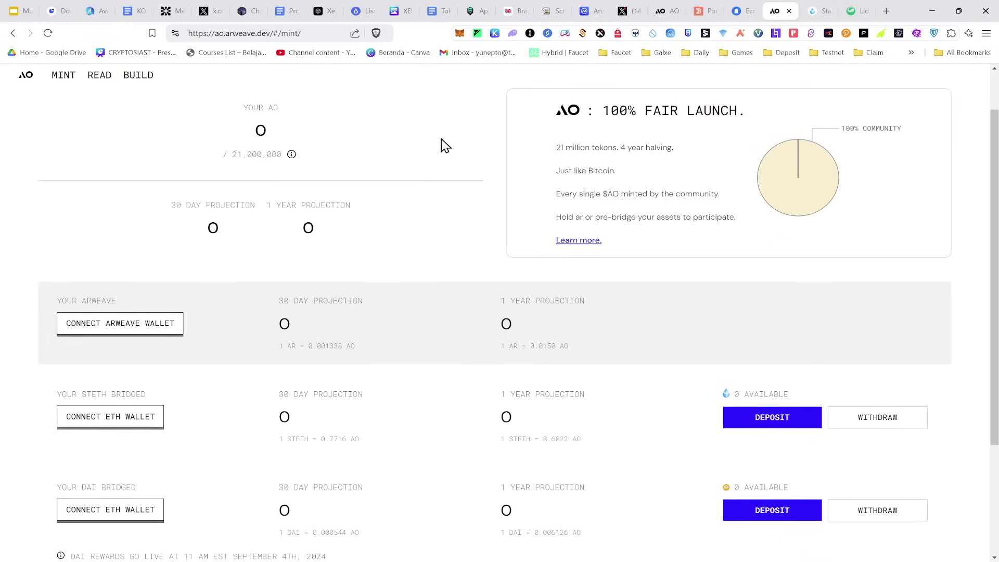
pyautogui.scroll(-1, 442, 140)
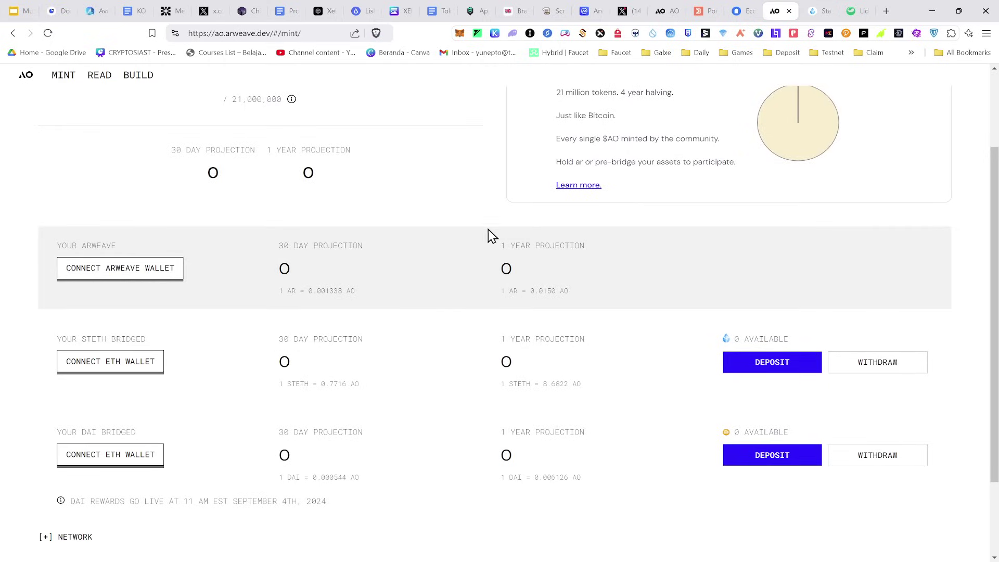
pyautogui.scroll(1, 484, 198)
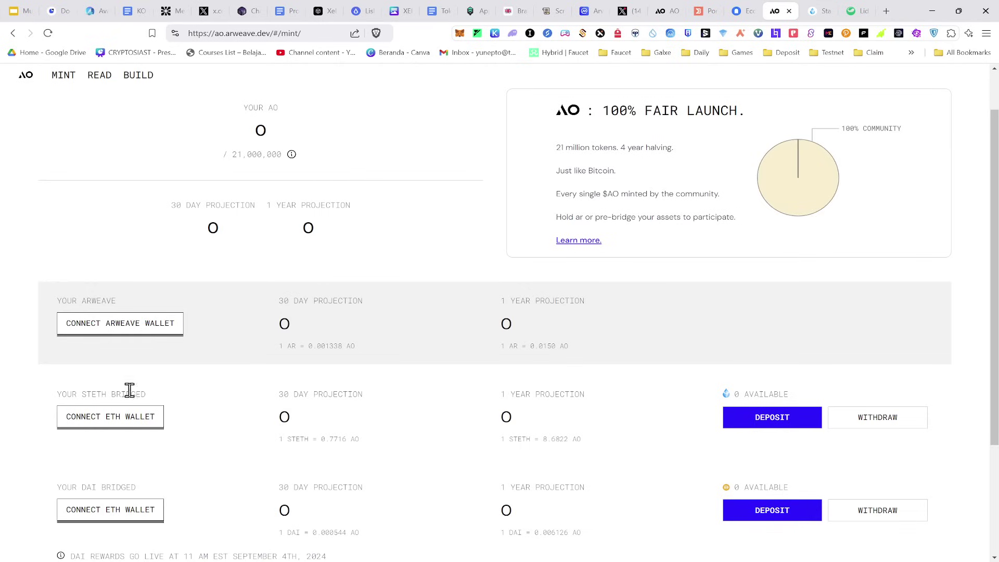
pyautogui.click(120, 329)
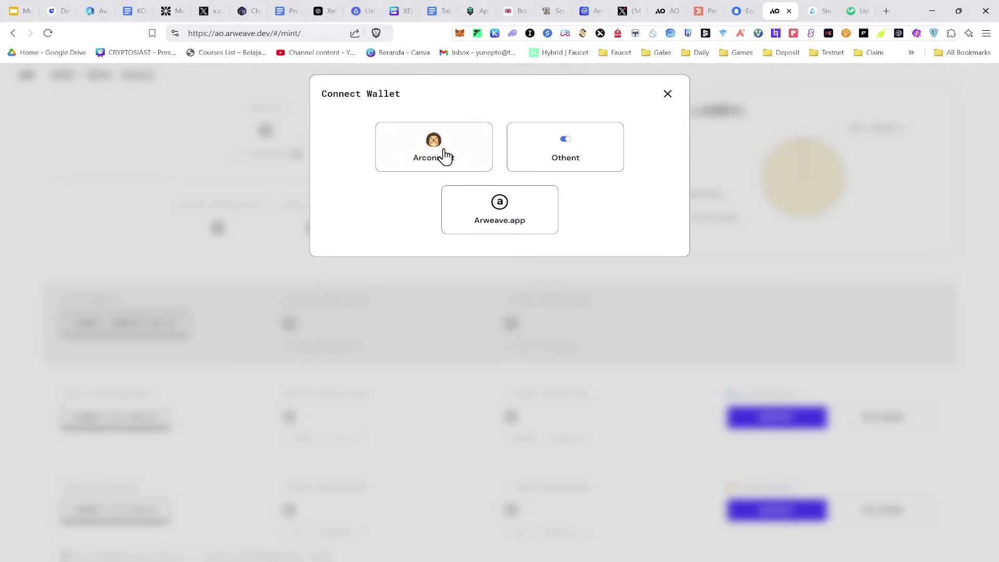
pyautogui.click(527, 229)
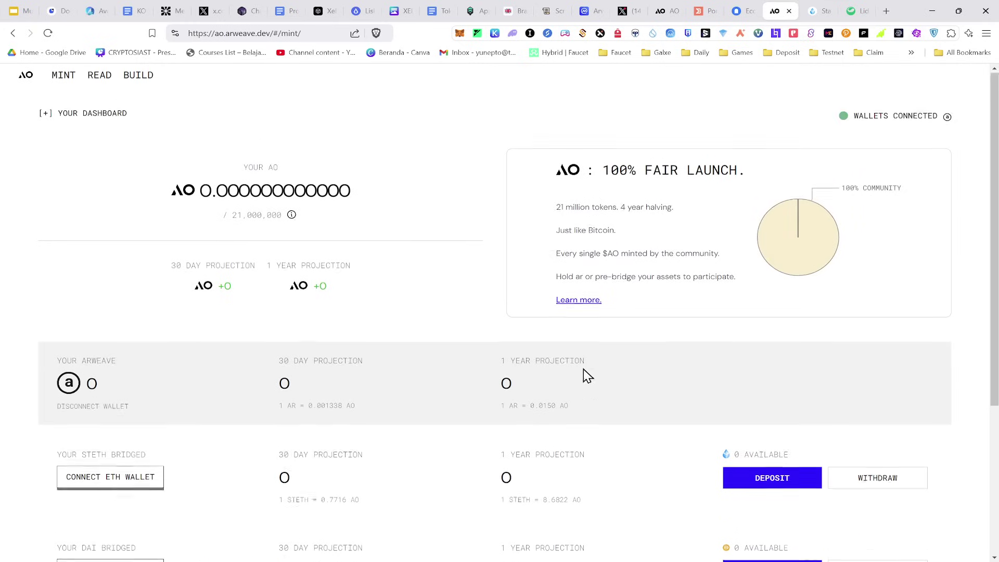
# Connect the Ethereum wallet for the bridged stETH balance using MetaMask
pyautogui.scroll(-2, 458, 339)
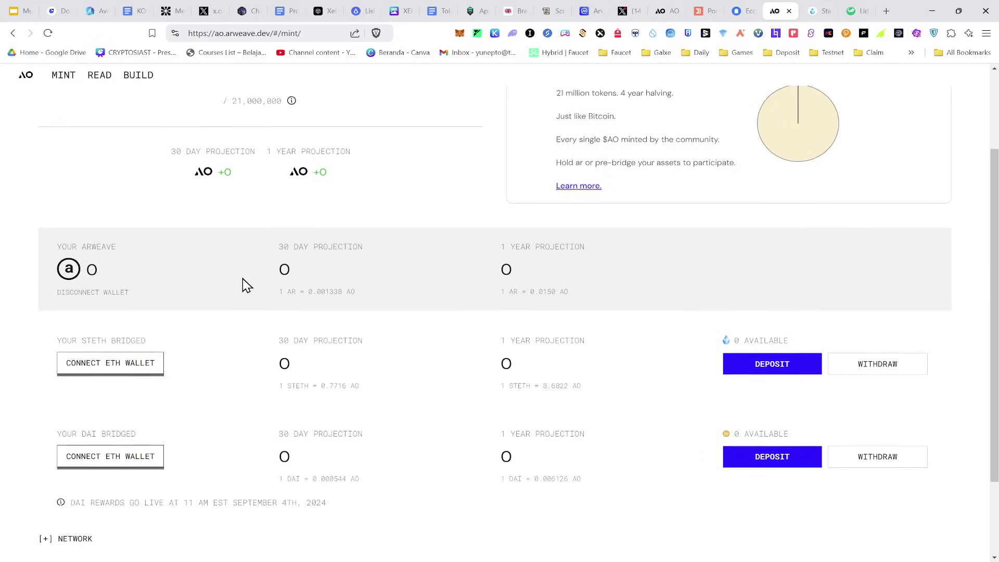
pyautogui.scroll(-1, 129, 329)
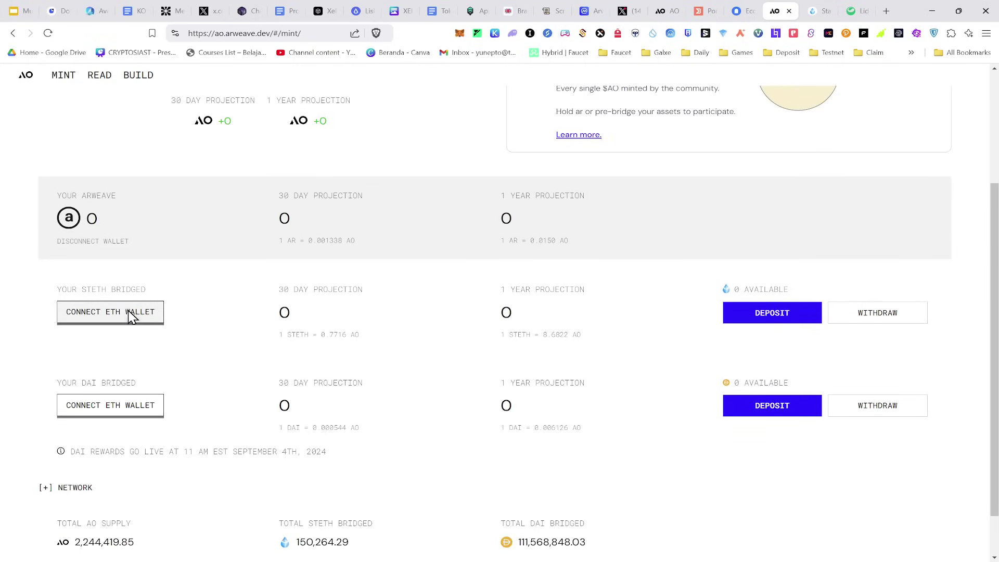
pyautogui.click(131, 315)
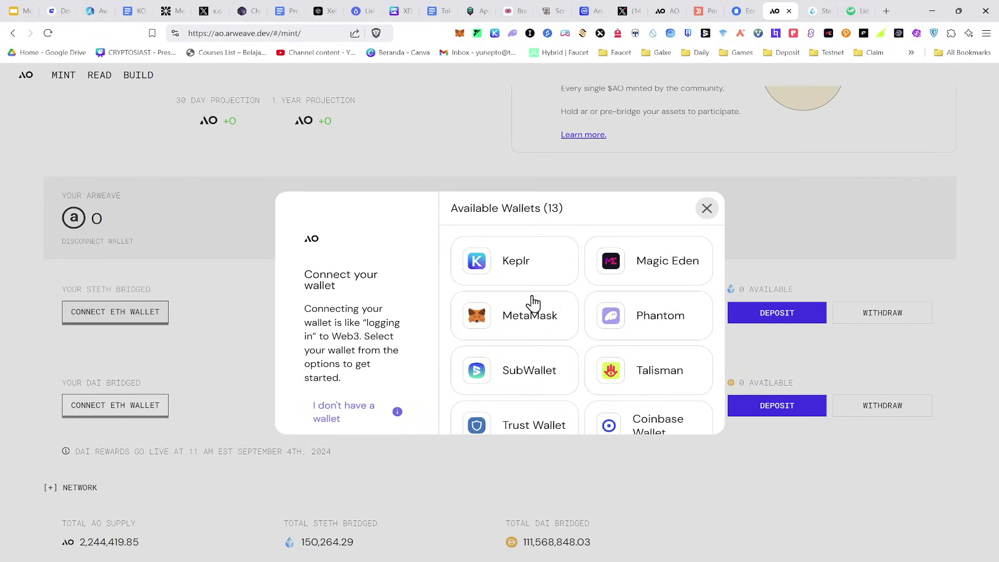
pyautogui.click(547, 322)
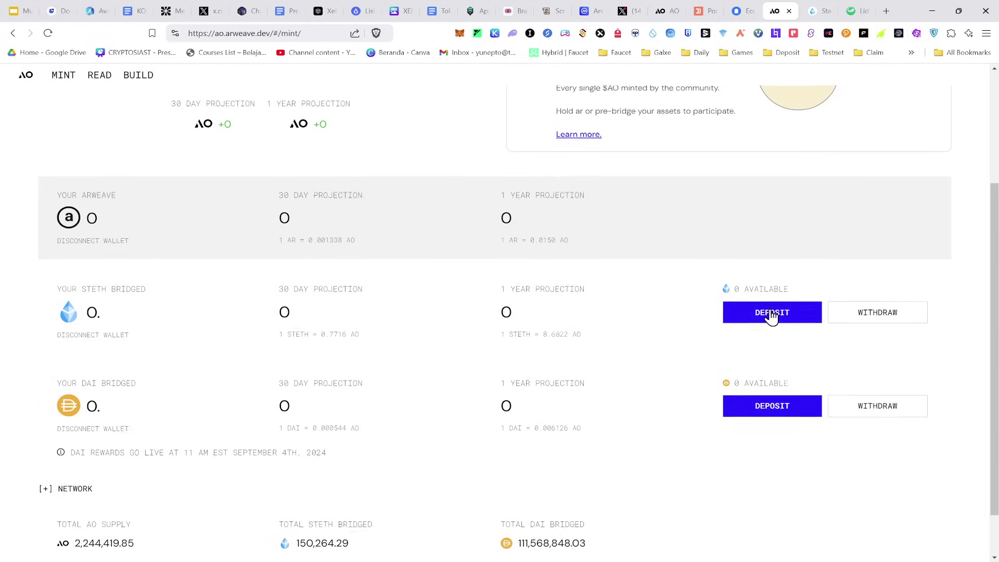
# Open the stETH deposit form and check its amount entry and token selection
pyautogui.scroll(-2, 769, 316)
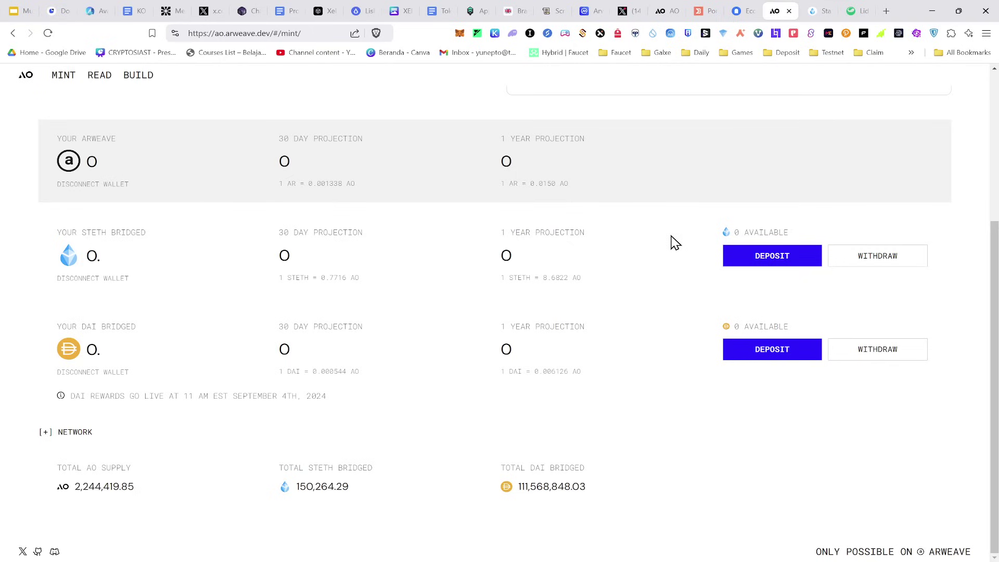
pyautogui.scroll(1, 675, 233)
pyautogui.scroll(-1, 675, 232)
pyautogui.click(768, 260)
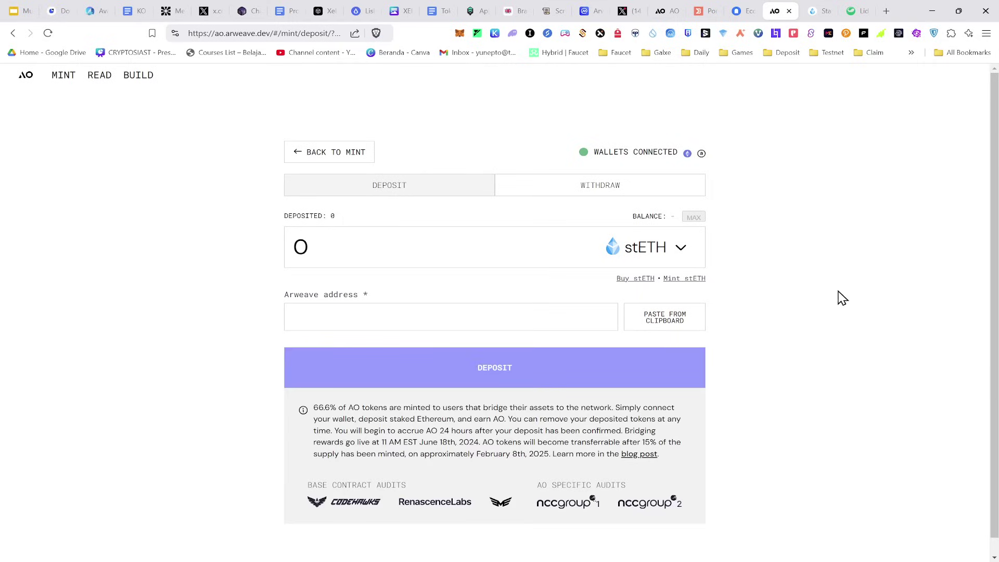
pyautogui.click(446, 255)
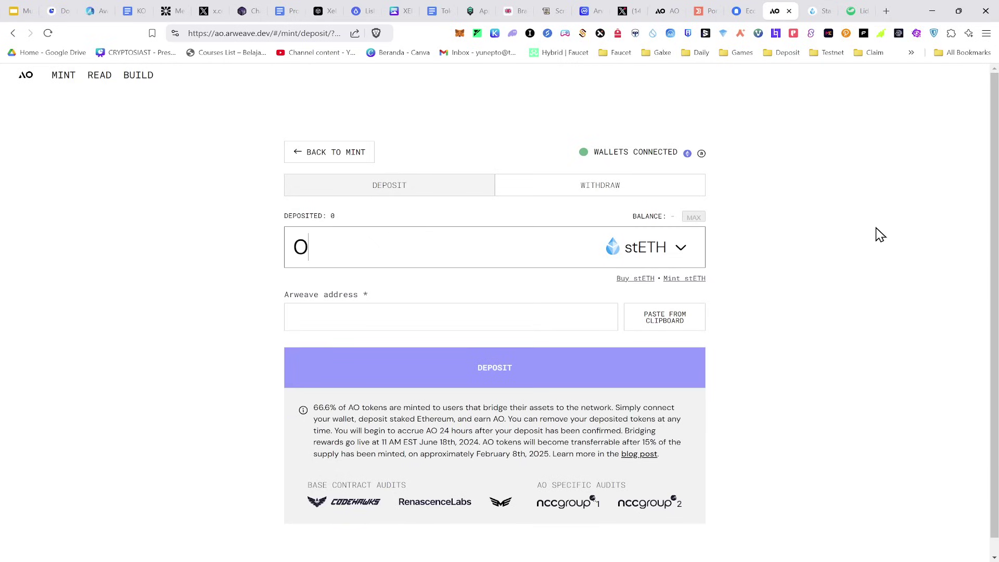
pyautogui.click(663, 251)
pyautogui.click(655, 269)
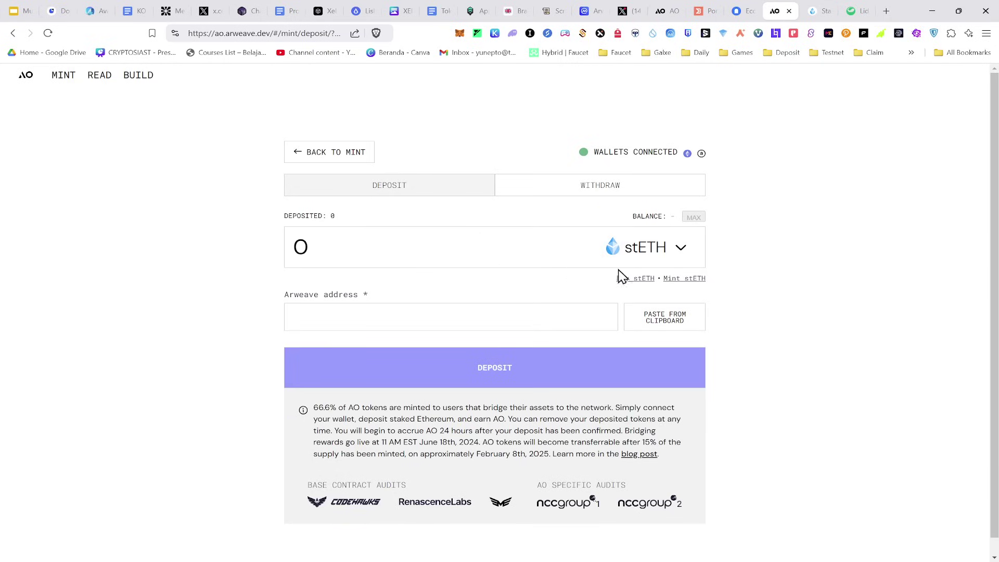
# Switch to the Lido Stake Ether page and view the connected wallet's account details
pyautogui.click(816, 10)
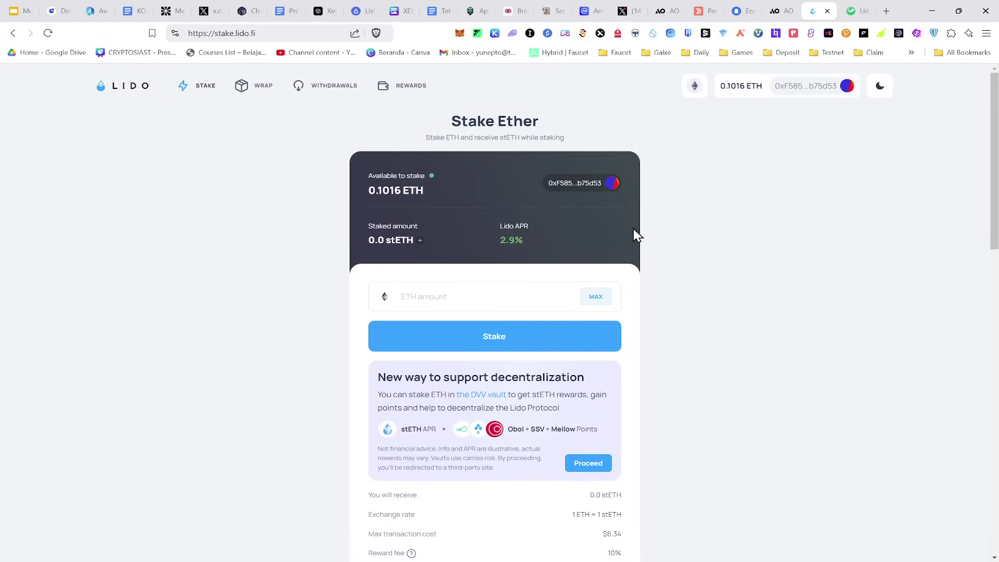
pyautogui.scroll(-1, 714, 219)
pyautogui.scroll(1, 832, 151)
pyautogui.click(812, 89)
pyautogui.click(553, 156)
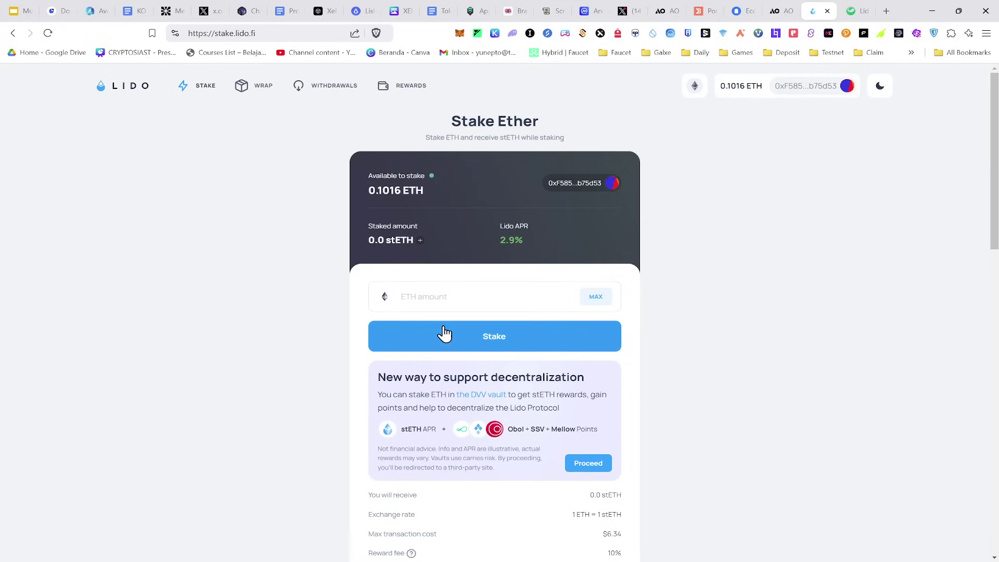
# Try entering 1 ETH as the amount to stake, and clear the entry
pyautogui.click(424, 295)
pyautogui.write('1')
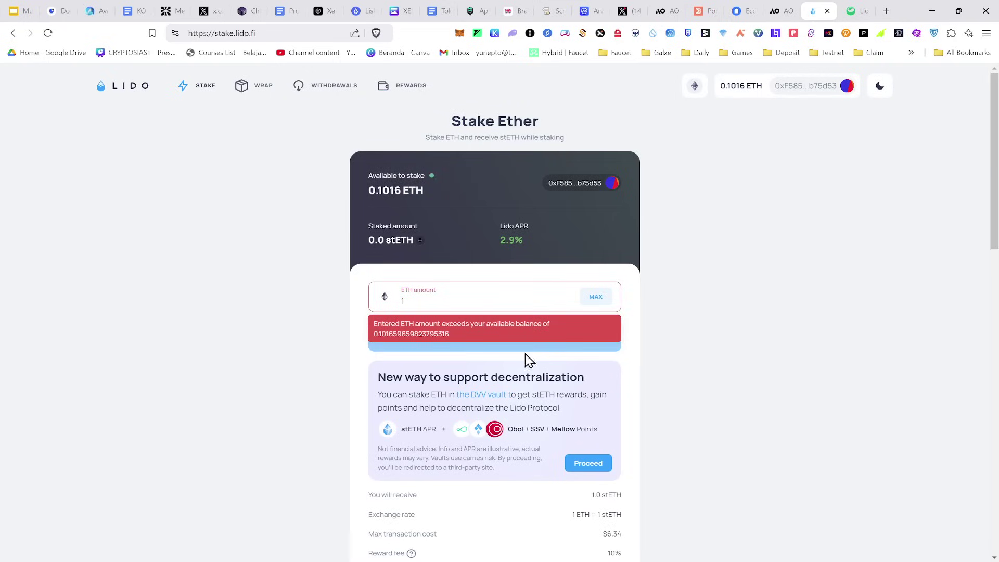
pyautogui.hotkey('ctrl', 'a')
pyautogui.click(515, 288)
pyautogui.press('BackSpace')
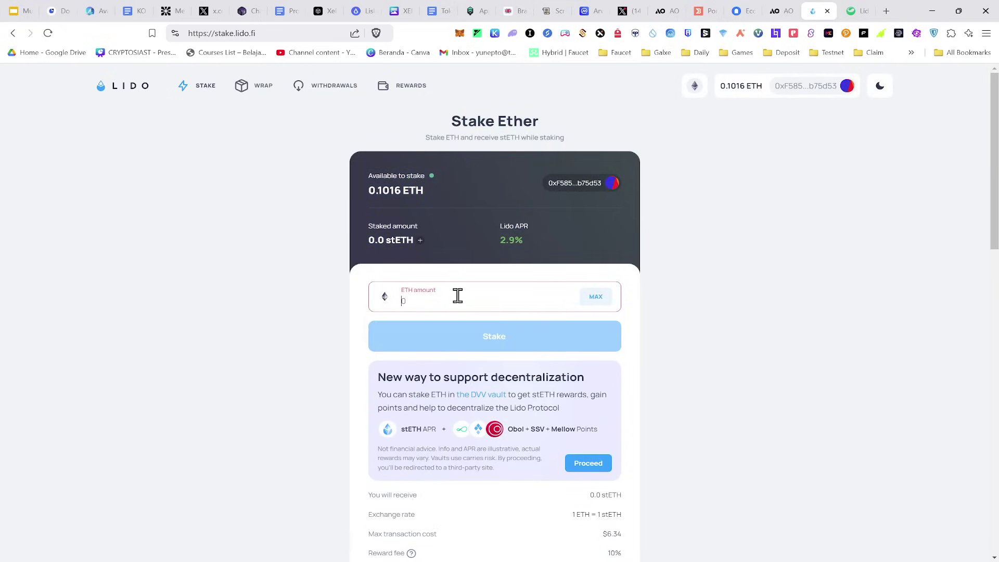
pyautogui.click(565, 333)
# Examine the ETH to stETH exchange rate in Lido's staking details
pyautogui.scroll(-3, 523, 325)
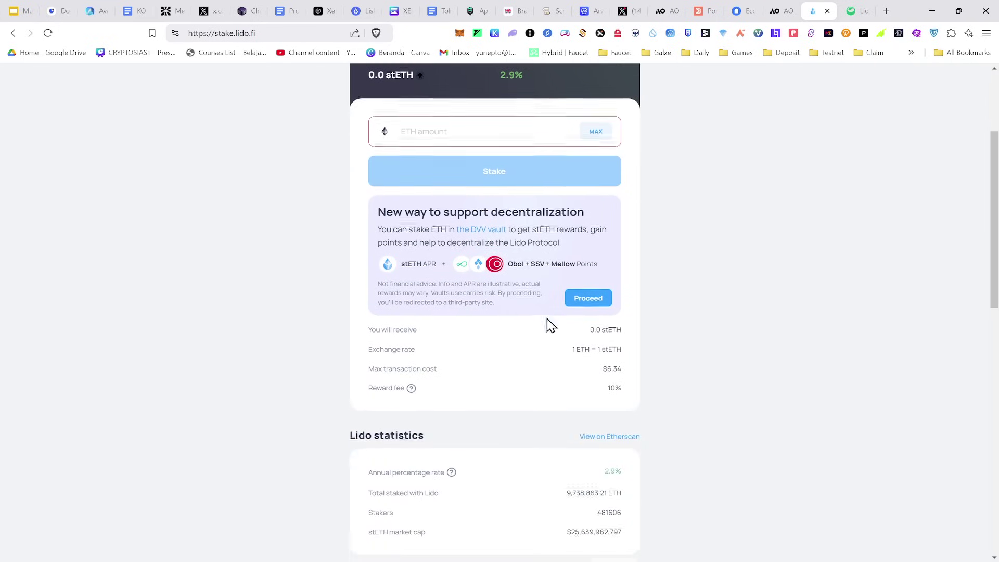
pyautogui.doubleClick(599, 347)
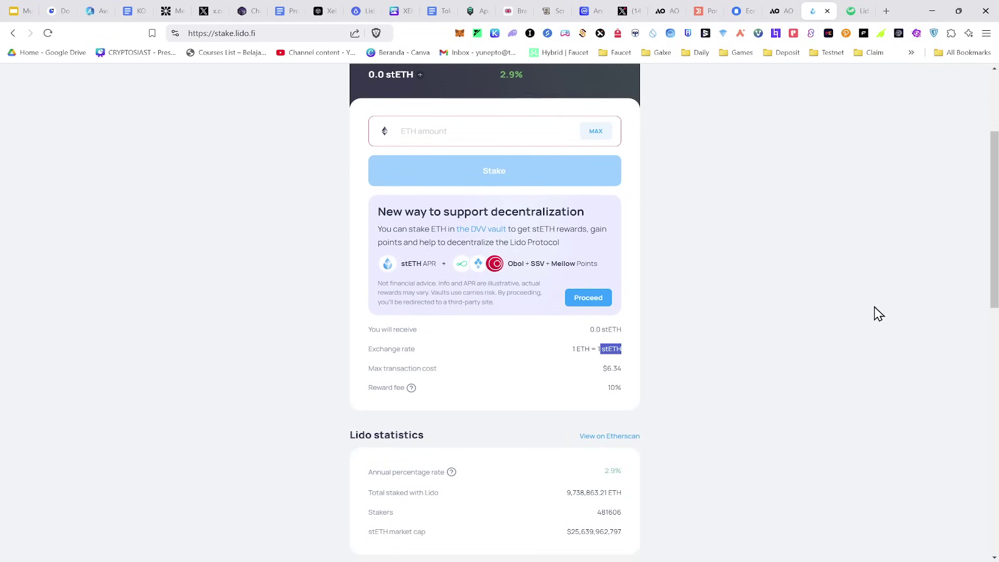
pyautogui.click(612, 348)
pyautogui.moveTo(576, 349); pyautogui.dragTo(629, 349)
pyautogui.click(717, 339)
pyautogui.scroll(3, 718, 304)
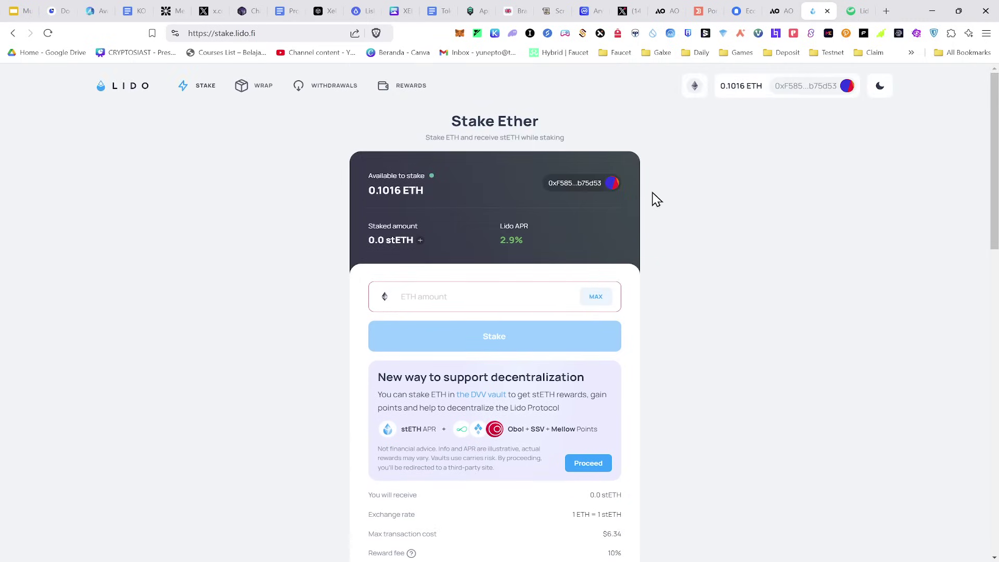
# Check the Lido APR and review the staking terms on the Stake Ether page
pyautogui.moveTo(499, 240); pyautogui.dragTo(526, 243)
pyautogui.click(600, 232)
pyautogui.scroll(-3, 534, 168)
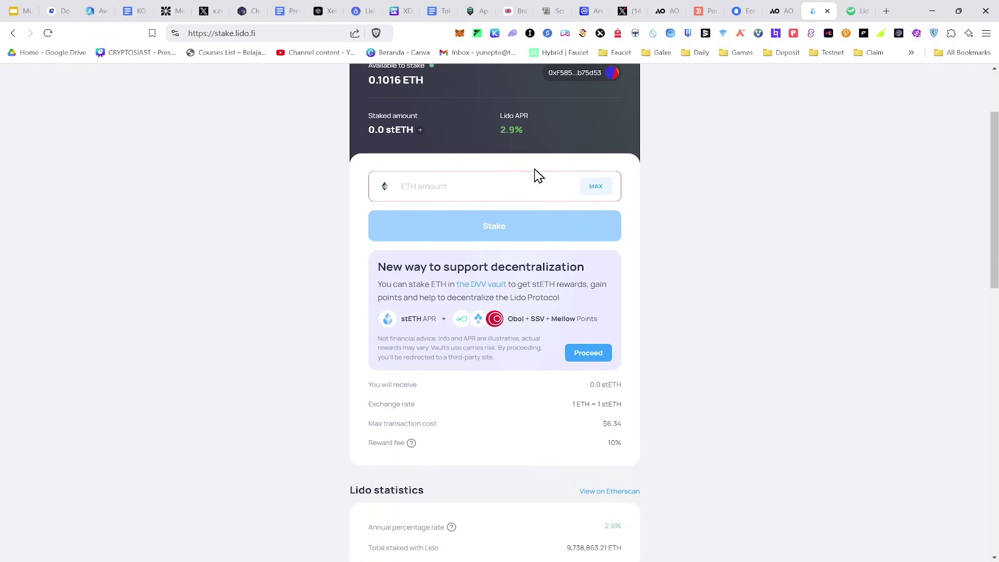
pyautogui.scroll(3, 545, 159)
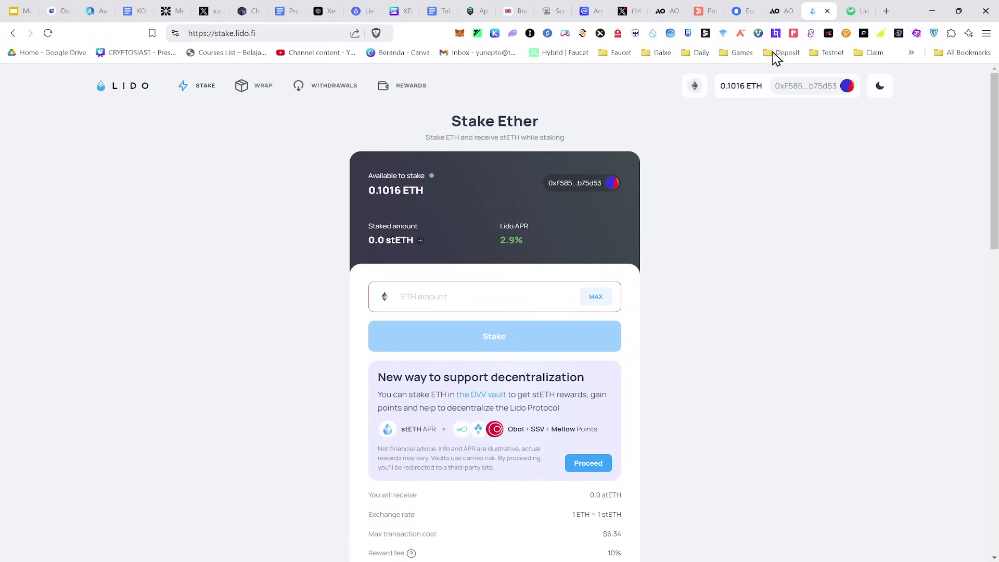
# Revisit the AO deposit form and Lido page, and view the Matcha page for swapping ETH to stETH
pyautogui.hotkey('ctrl', 'shift', 'Tab')
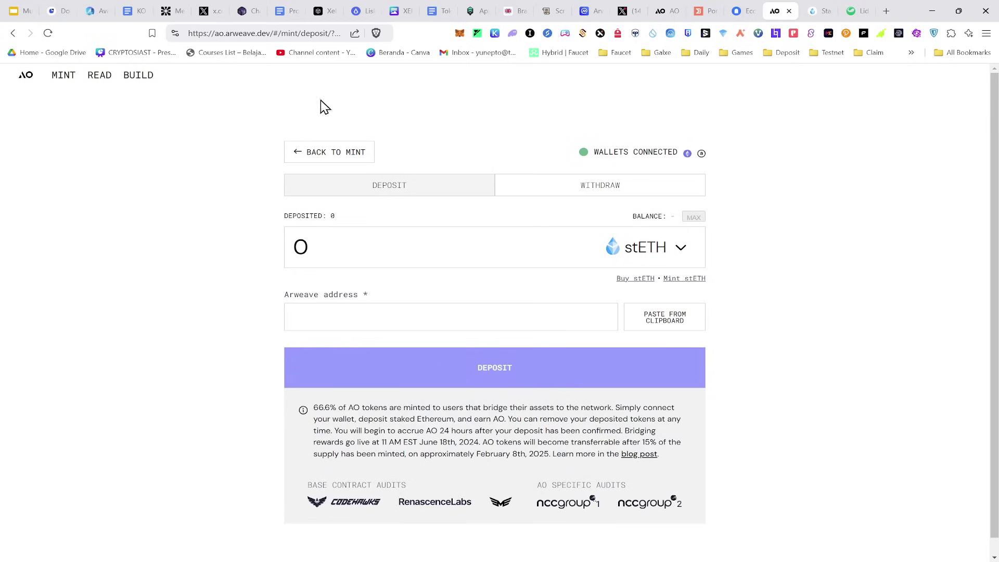
pyautogui.click(818, 10)
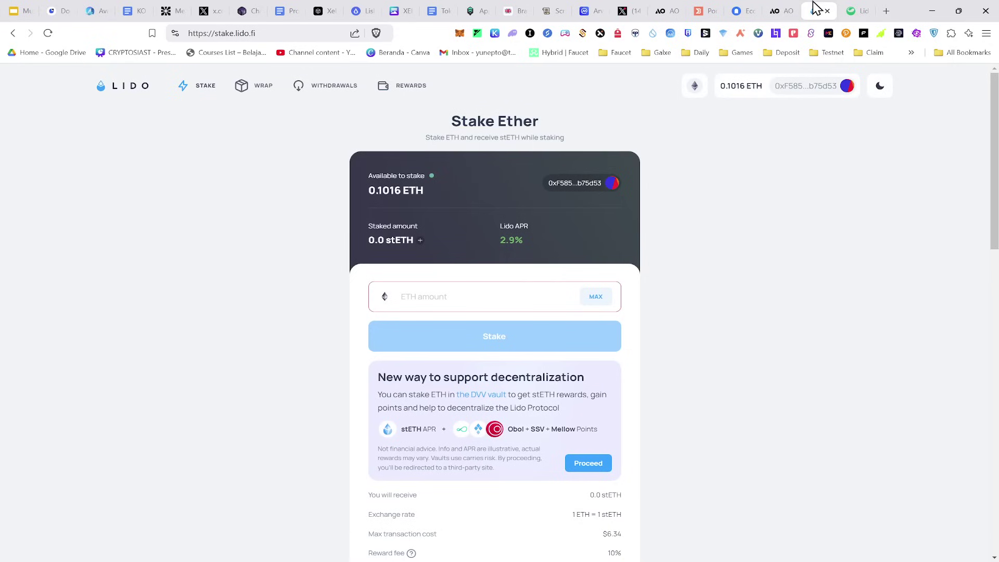
pyautogui.click(846, 7)
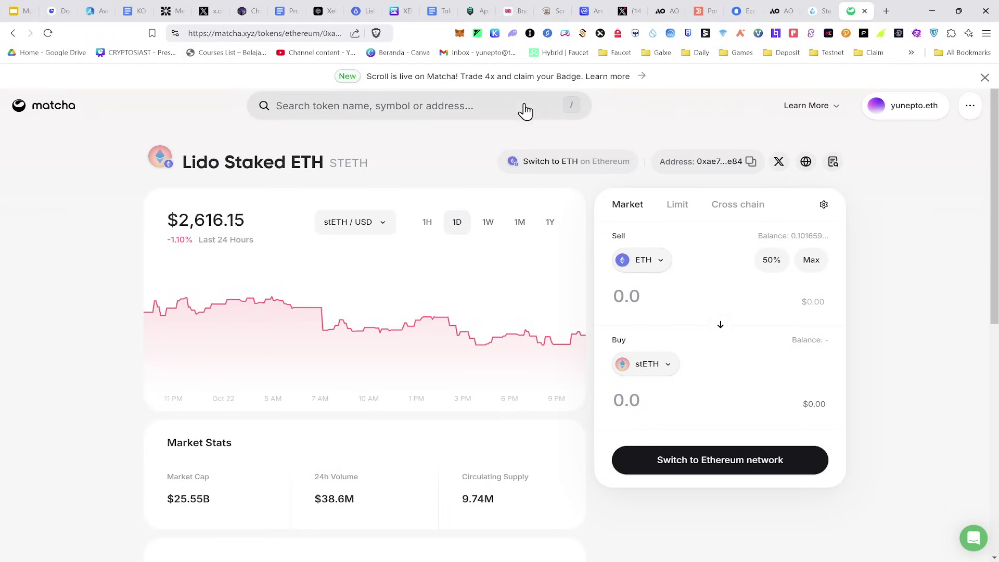
pyautogui.scroll(-1, 562, 125)
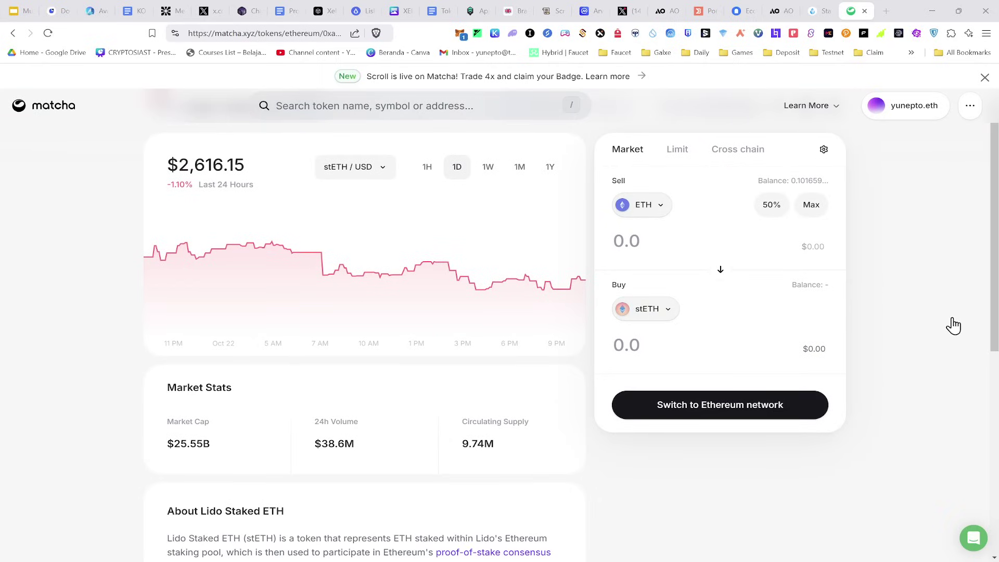
# Set the swap to sell the maximum available ETH for stETH on Matcha, and return to Lido's Stake Ether page
pyautogui.click(810, 206)
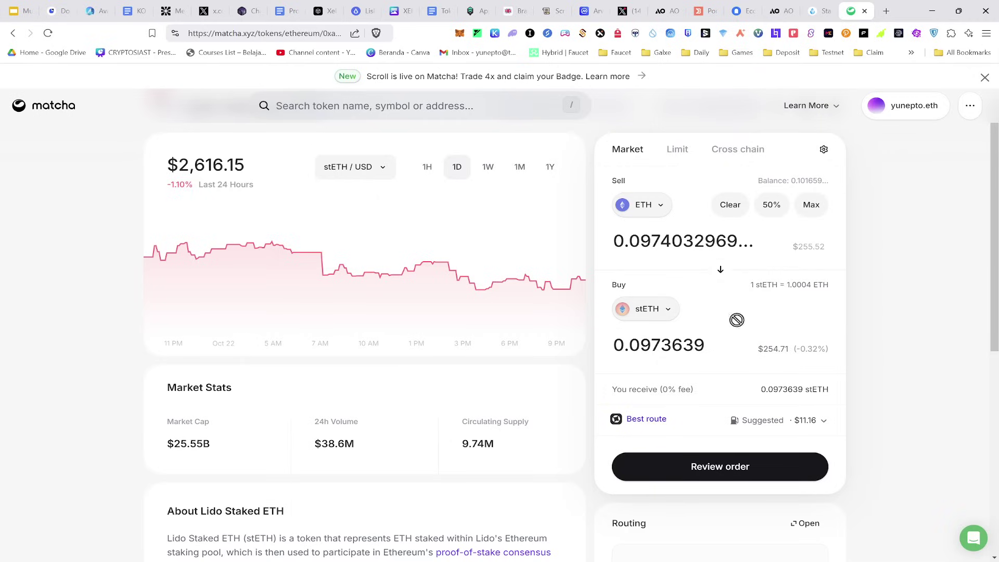
pyautogui.click(814, 9)
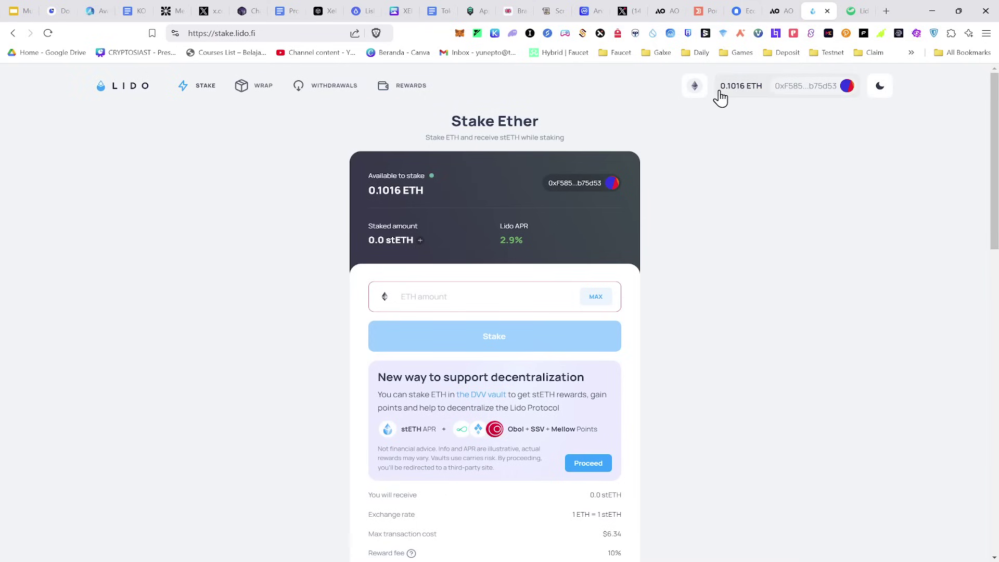
# Switch to the AO deposit form and fill in the Arweave wallet address for the stETH deposit from the clipboard
pyautogui.click(776, 11)
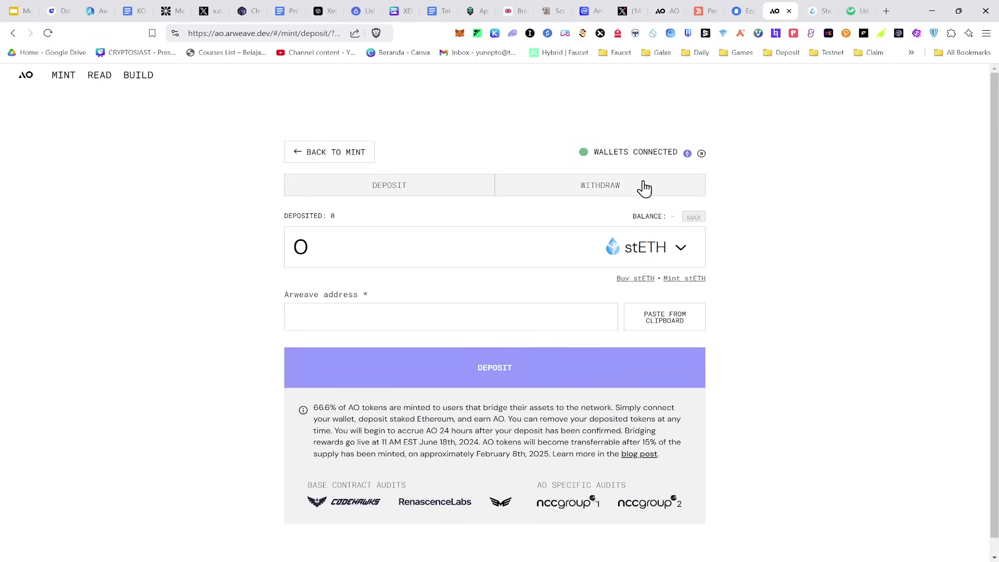
pyautogui.doubleClick(323, 231)
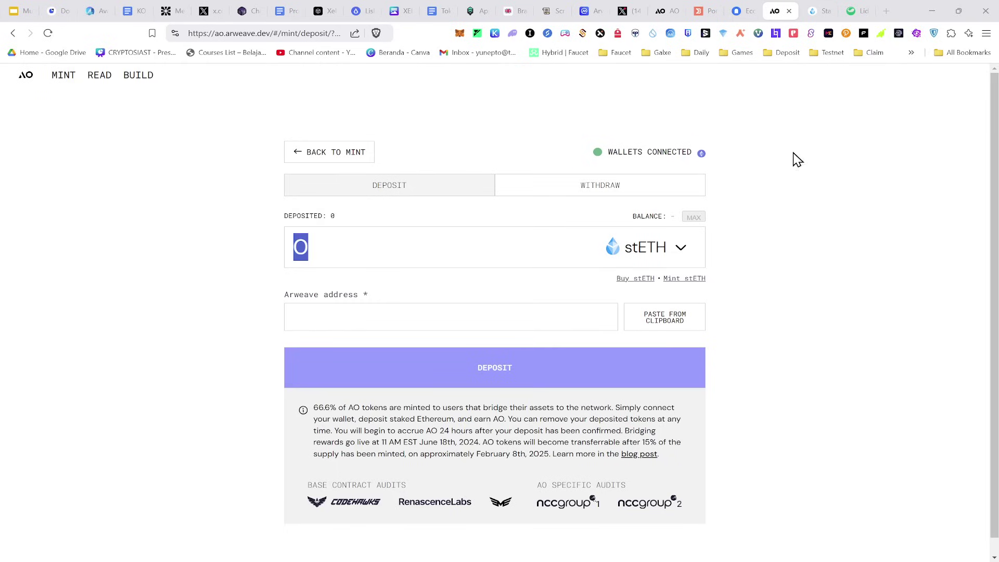
pyautogui.click(525, 296)
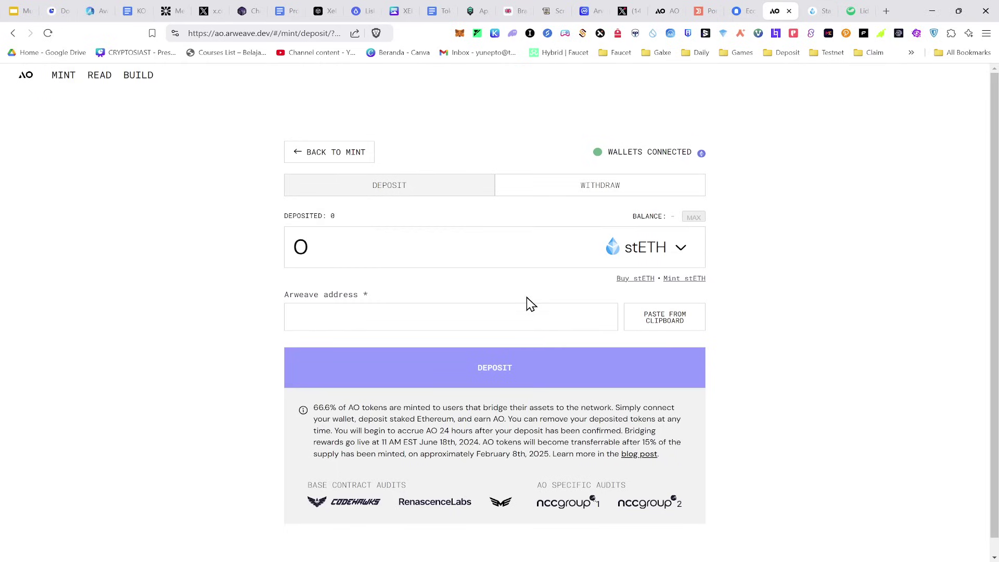
pyautogui.click(639, 326)
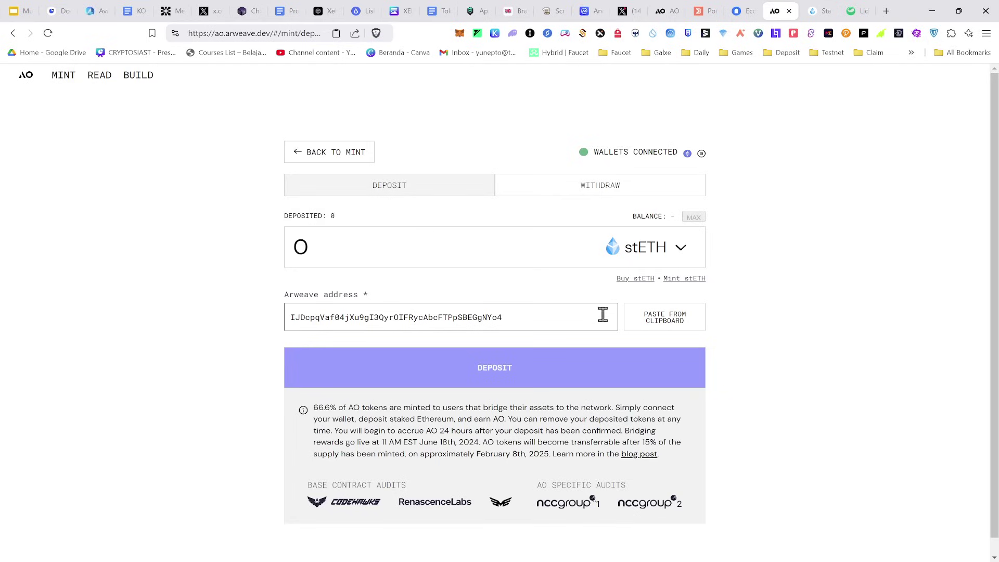
pyautogui.click(293, 321)
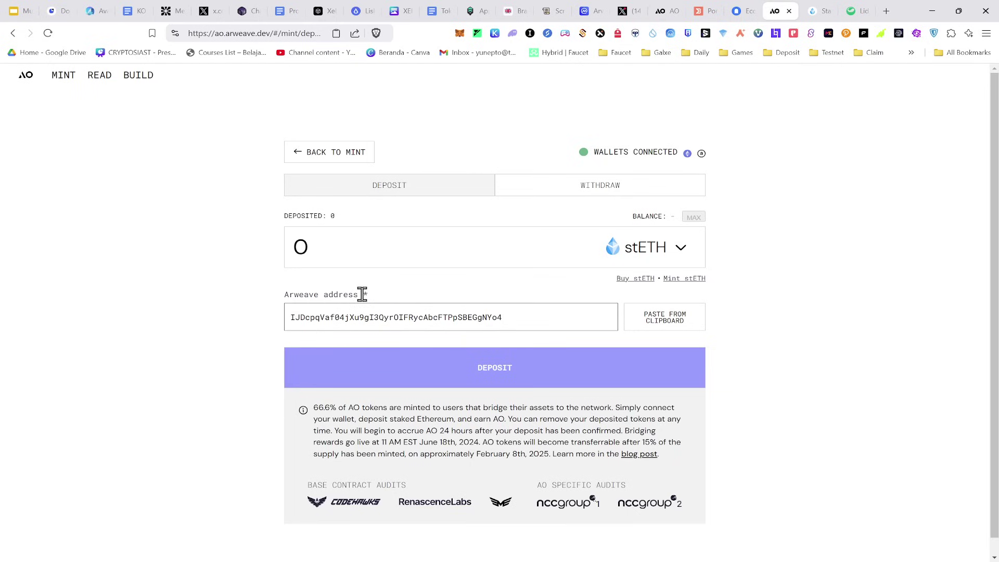